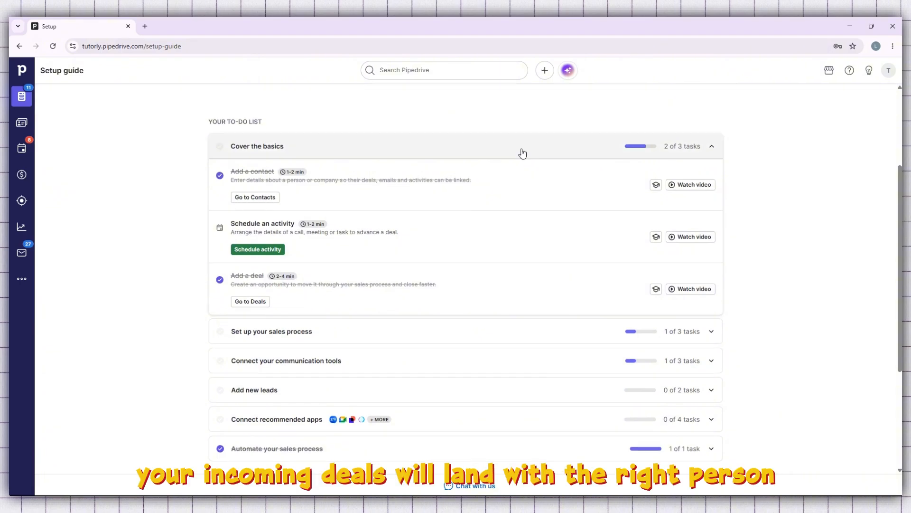
scroll(523, 153, "down", 2)
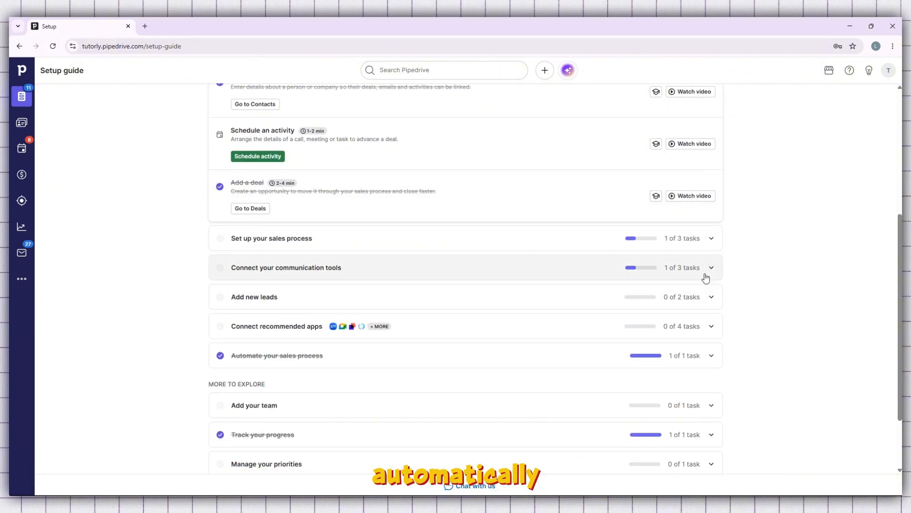
left_click(711, 243)
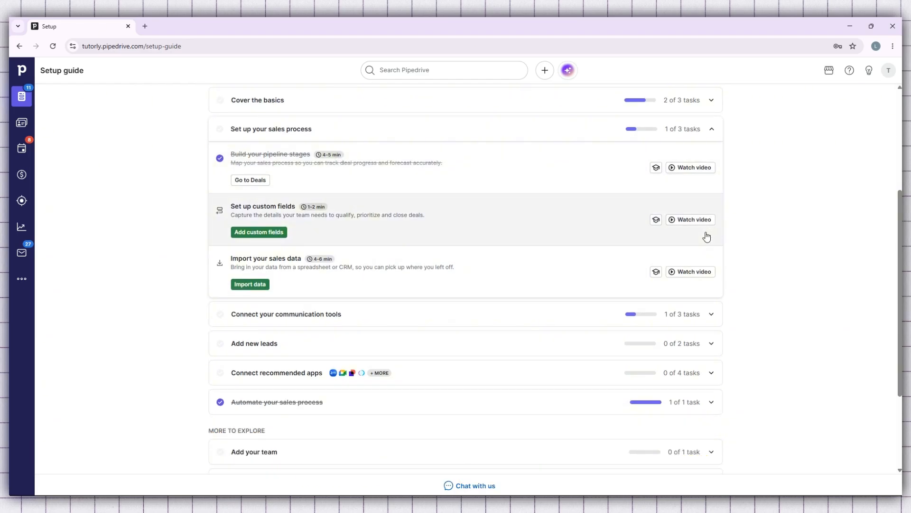
scroll(706, 235, "down", 2)
scroll(705, 232, "up", 5)
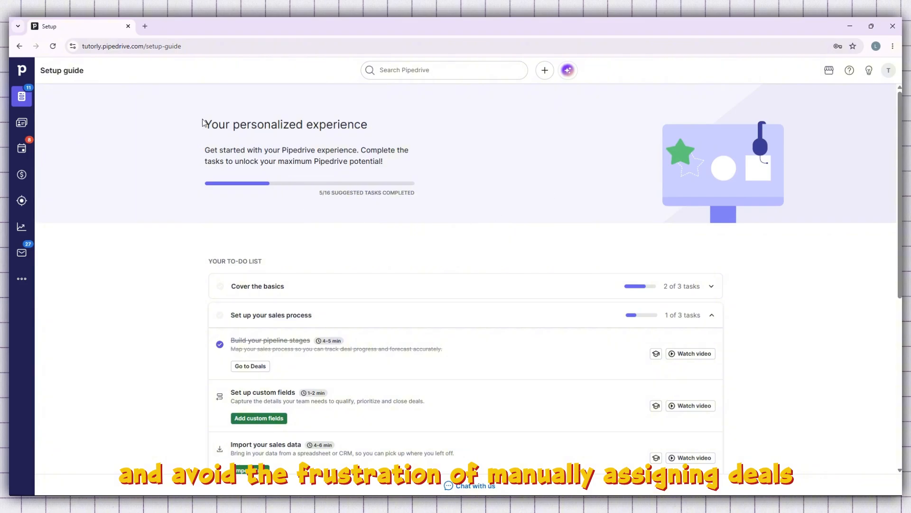
left_click_drag(203, 121, 450, 127)
left_click(547, 127)
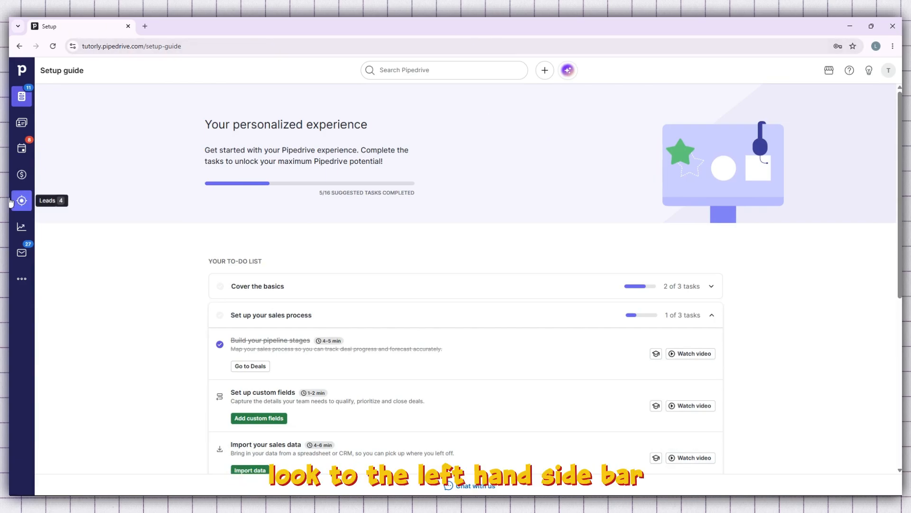
Step: Open the Automatic assignment page from the additional tools list
left_click(25, 282)
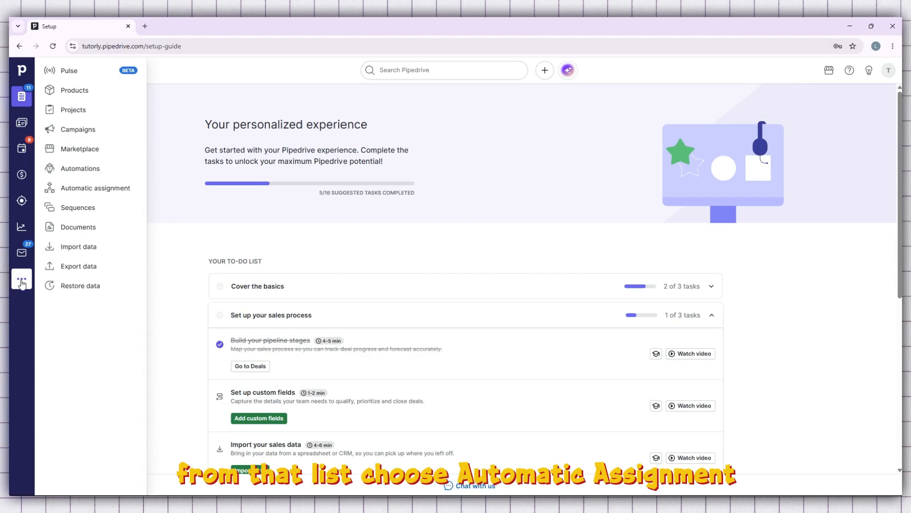
left_click(91, 188)
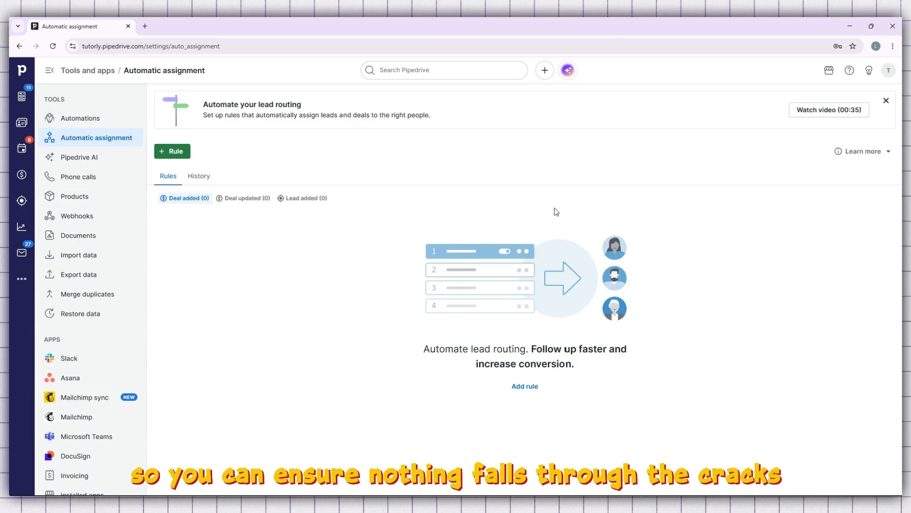
left_click_drag(418, 356, 599, 372)
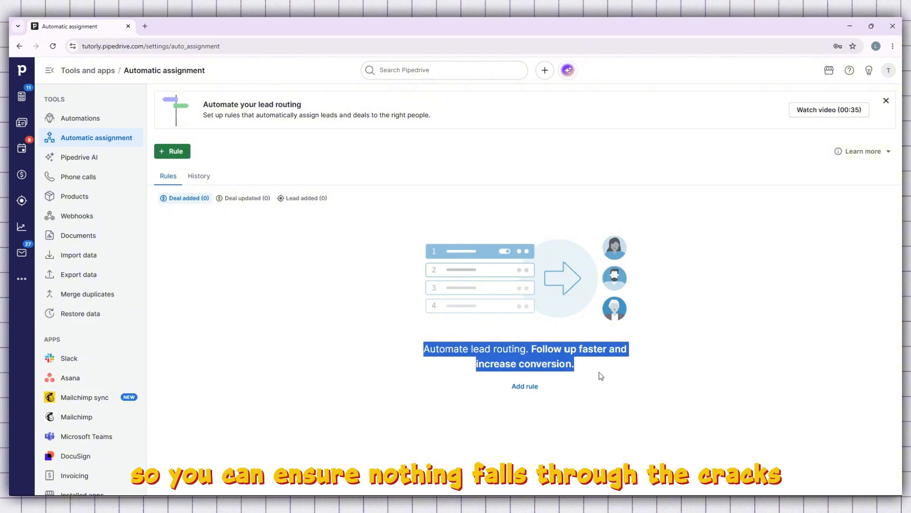
left_click(599, 372)
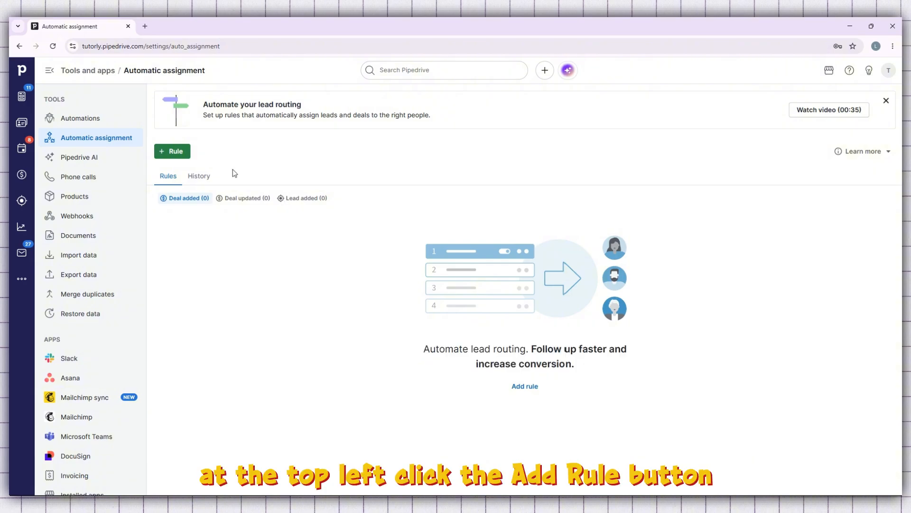
Step: Start a new assignment rule for the Deal entity with the Deal added event and continue to its conditions
left_click(173, 154)
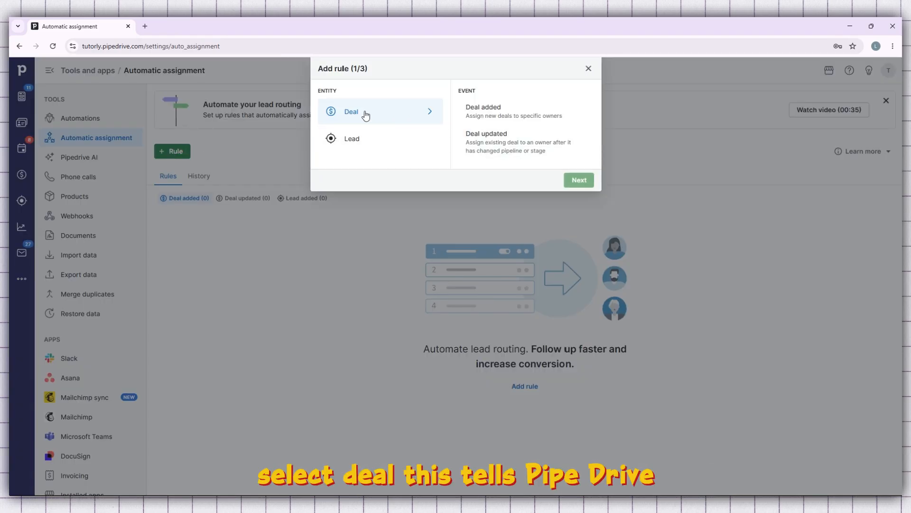
left_click(361, 143)
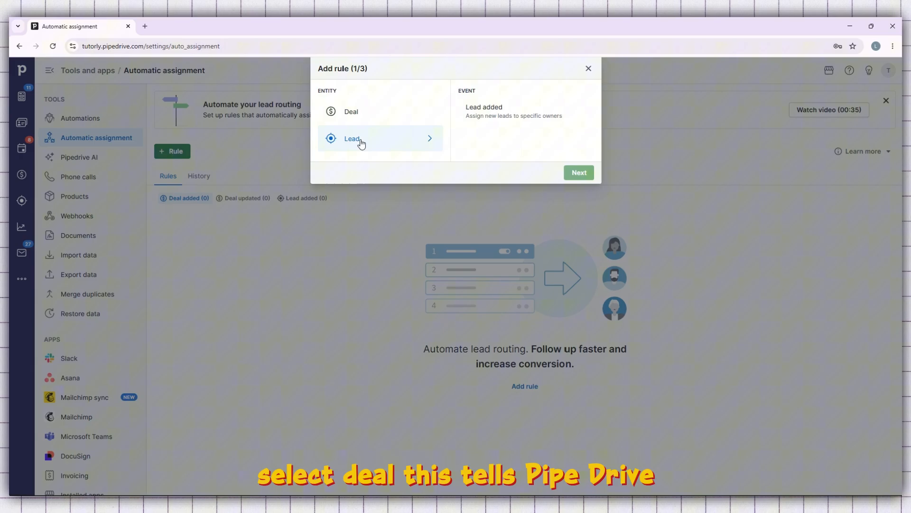
left_click(364, 115)
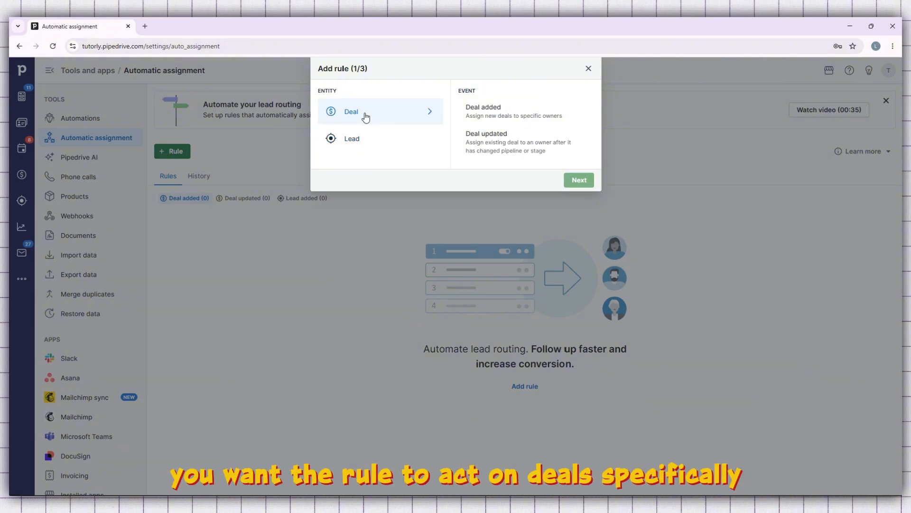
left_click(506, 117)
left_click(579, 181)
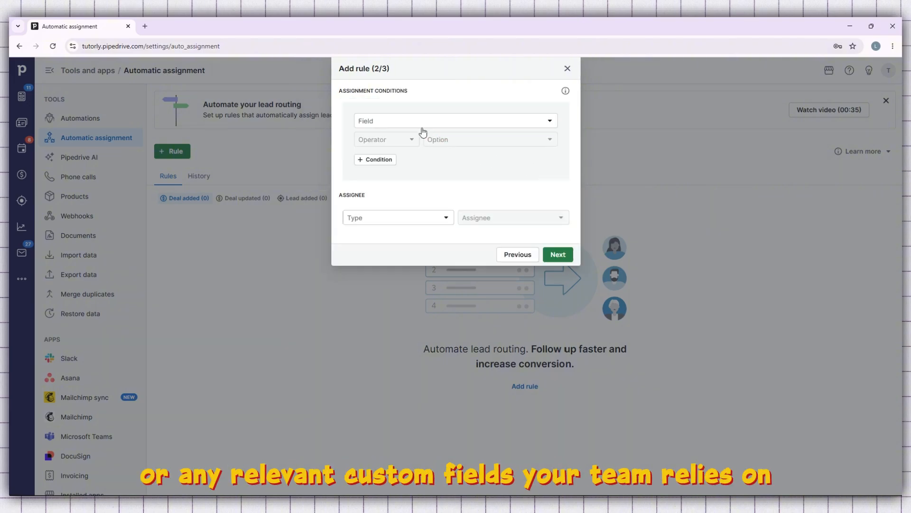
Step: Define a single assignment condition requiring that Deal currency is not empty, without any additional condition
left_click(425, 126)
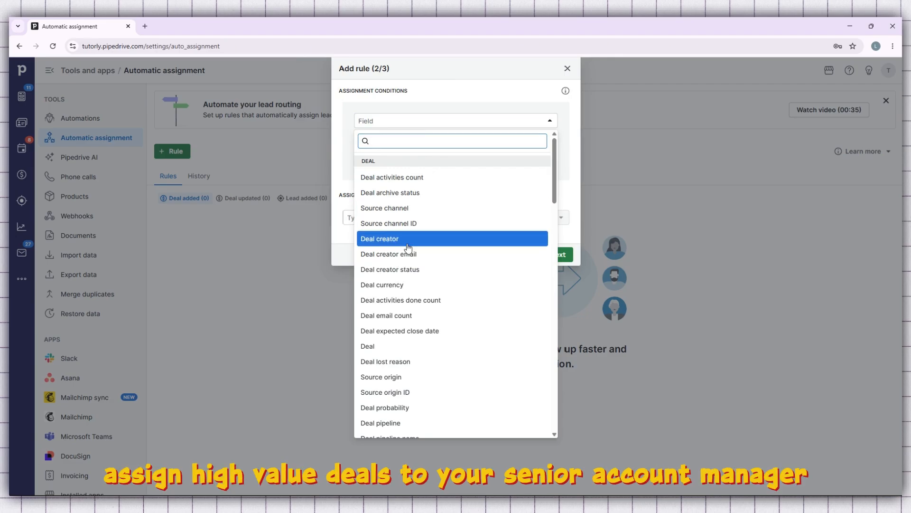
left_click(398, 347)
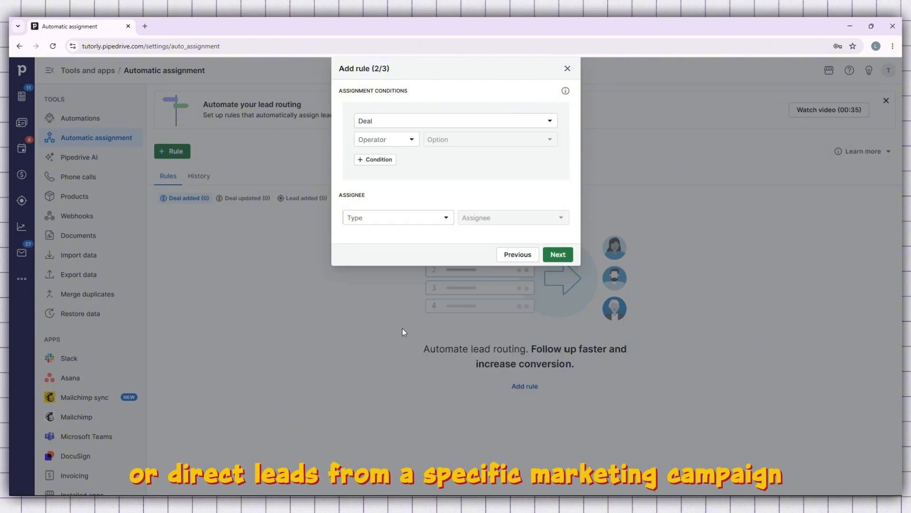
left_click(418, 122)
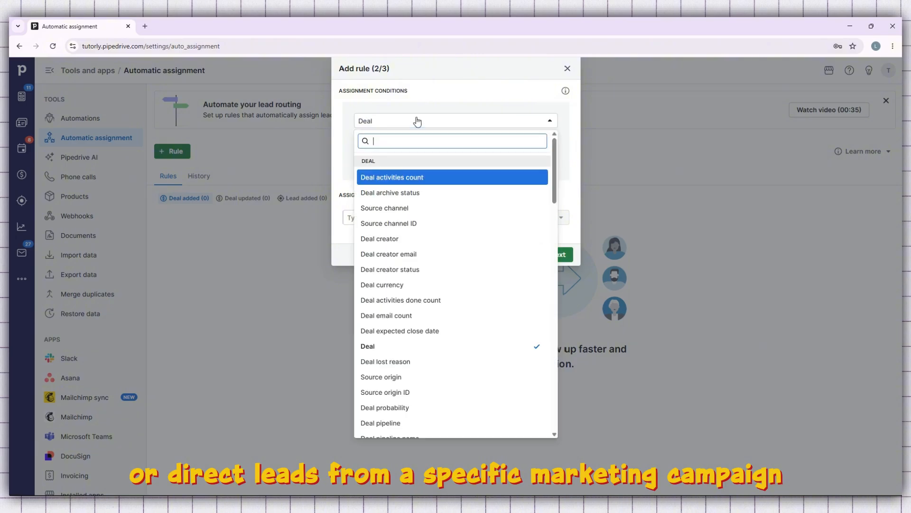
left_click(409, 288)
left_click(391, 141)
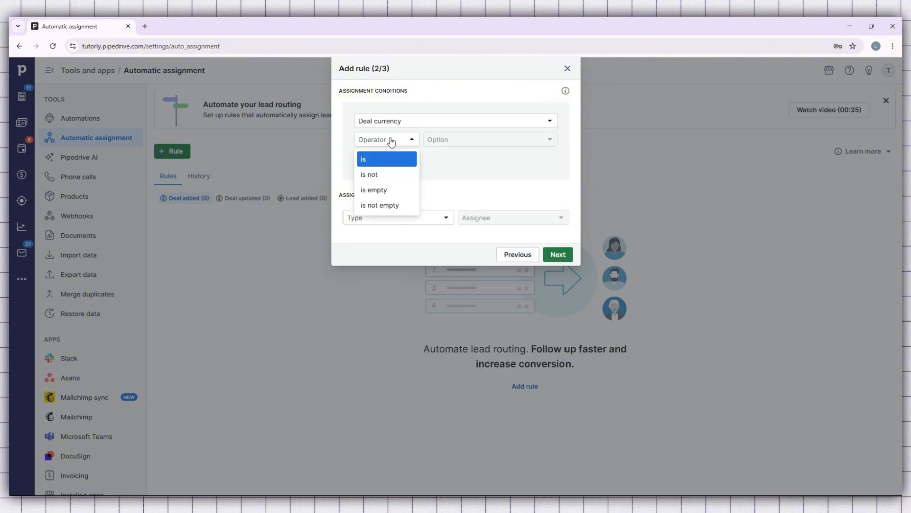
left_click(420, 125)
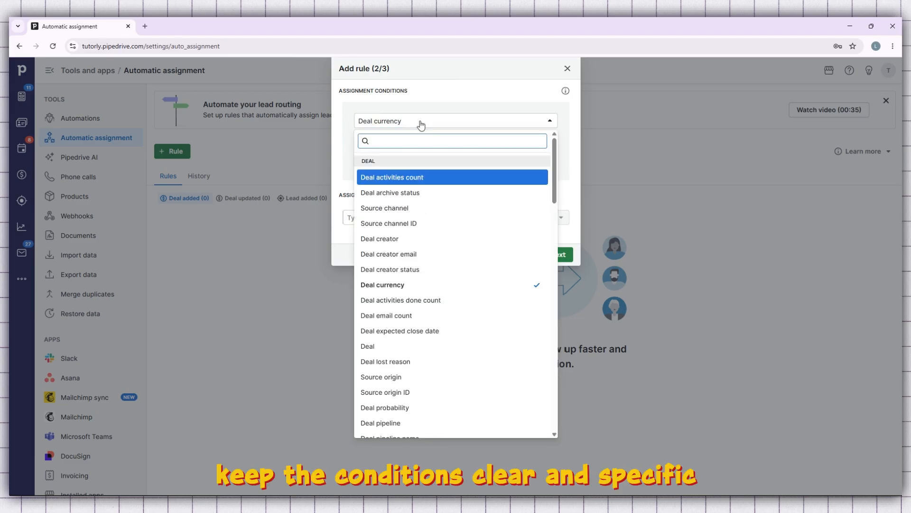
left_click(451, 114)
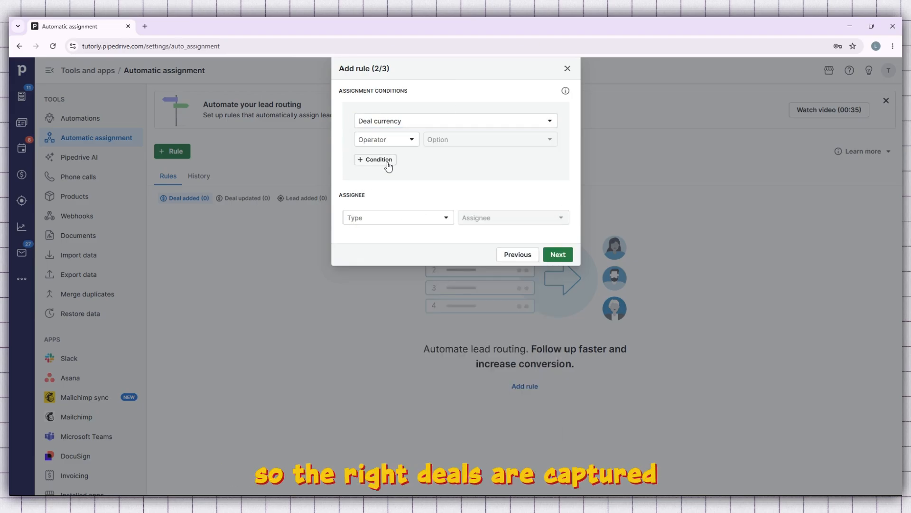
left_click(396, 141)
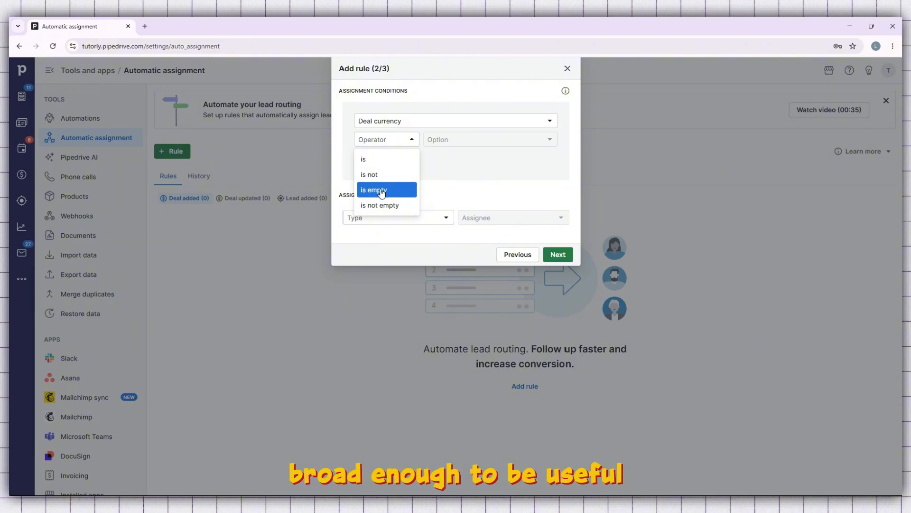
left_click(382, 205)
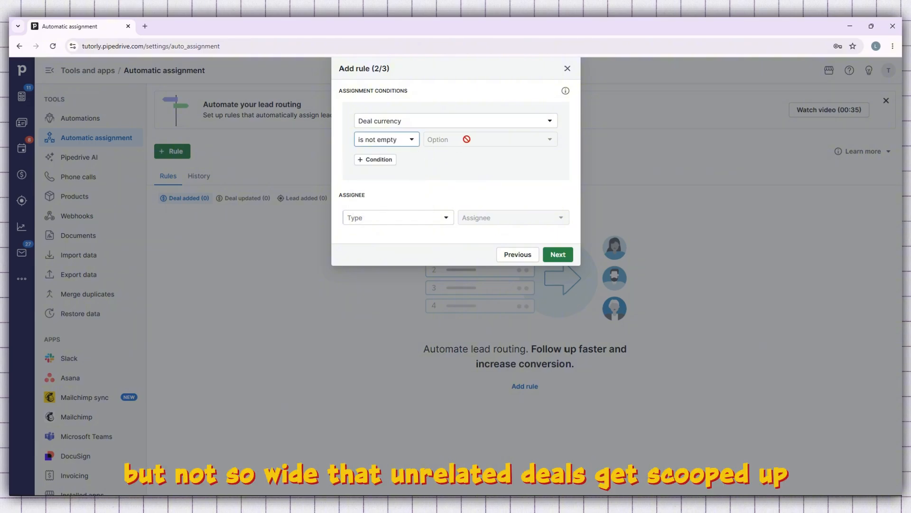
left_click(378, 161)
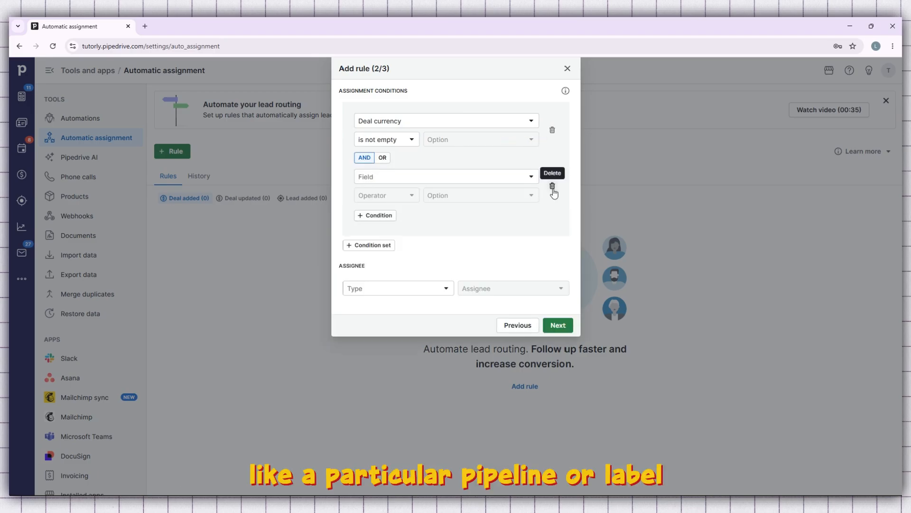
left_click(552, 188)
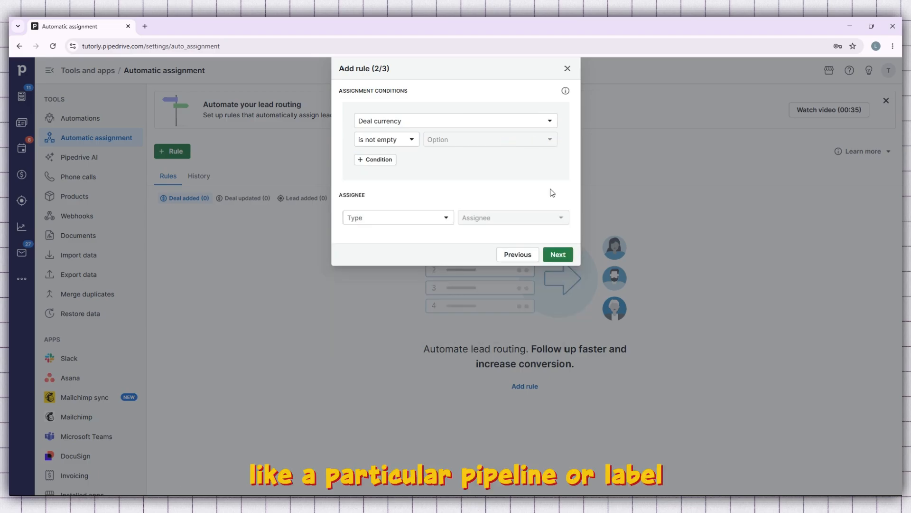
Step: Set the rule's assignee type to Team, keeping the Deal currency condition field
left_click(417, 219)
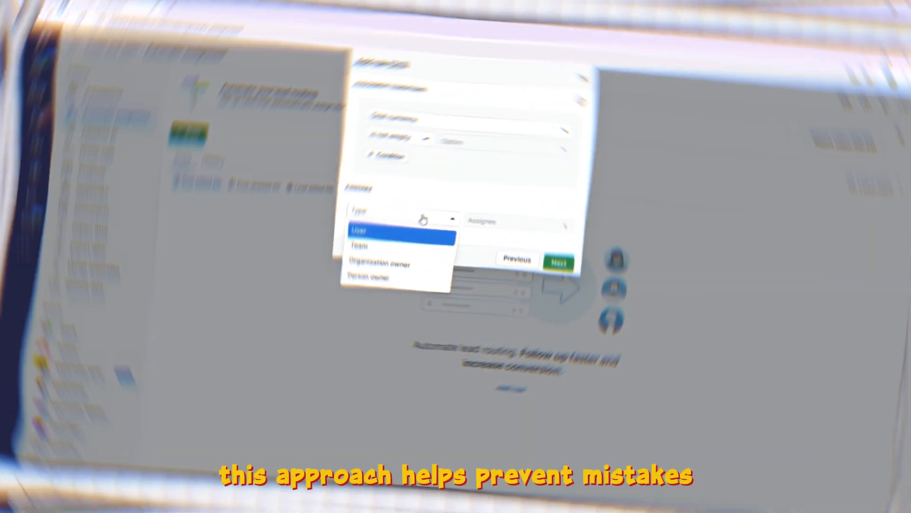
left_click(398, 253)
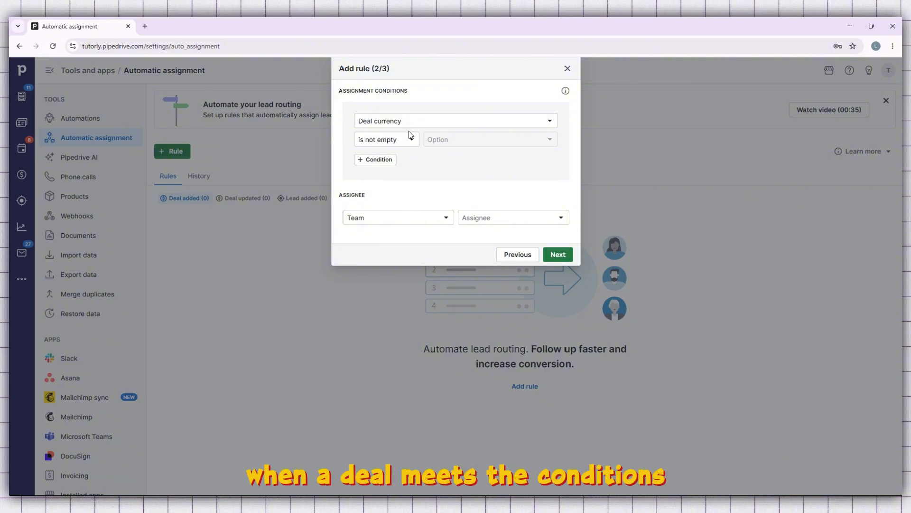
left_click(428, 123)
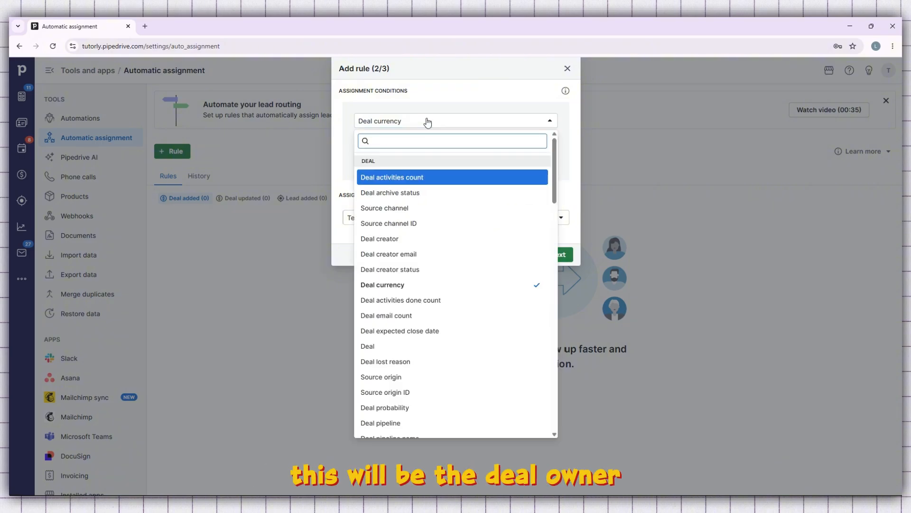
left_click(427, 122)
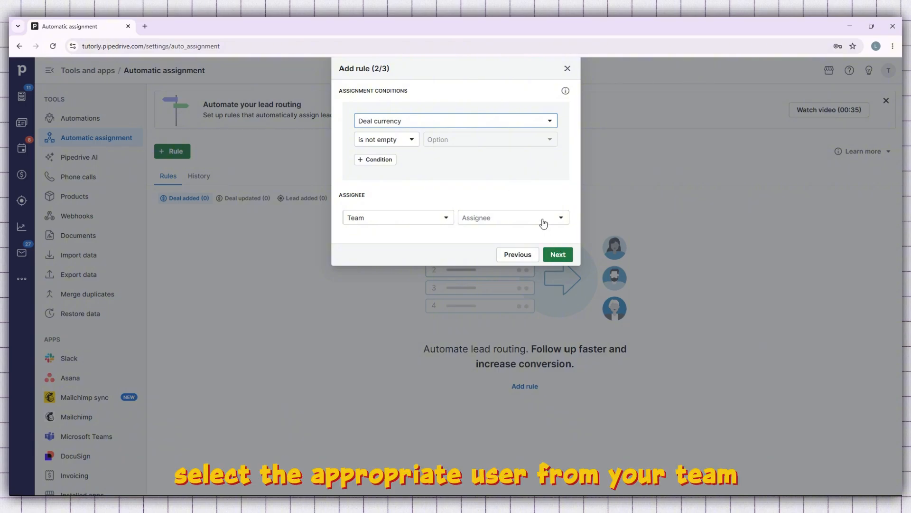
Step: Try Organization owner and Person owner as the assignee type and switch back to Team
left_click(433, 220)
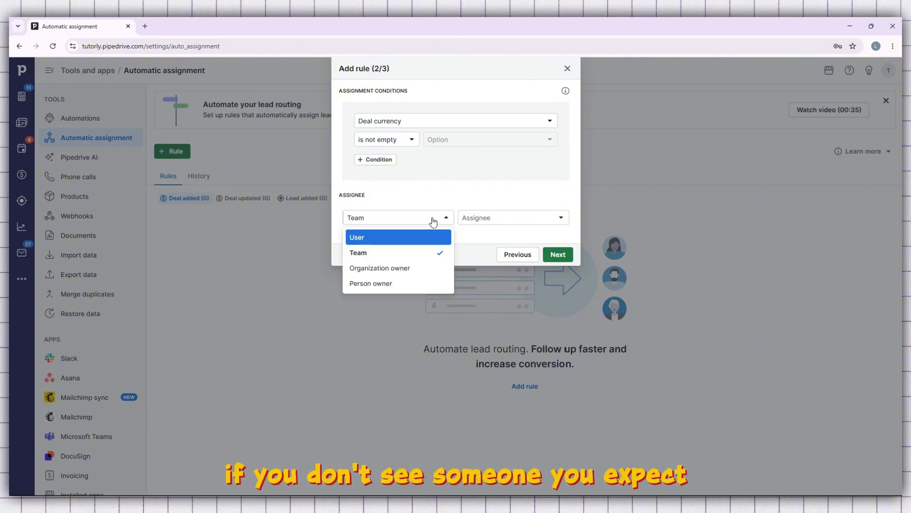
left_click(391, 269)
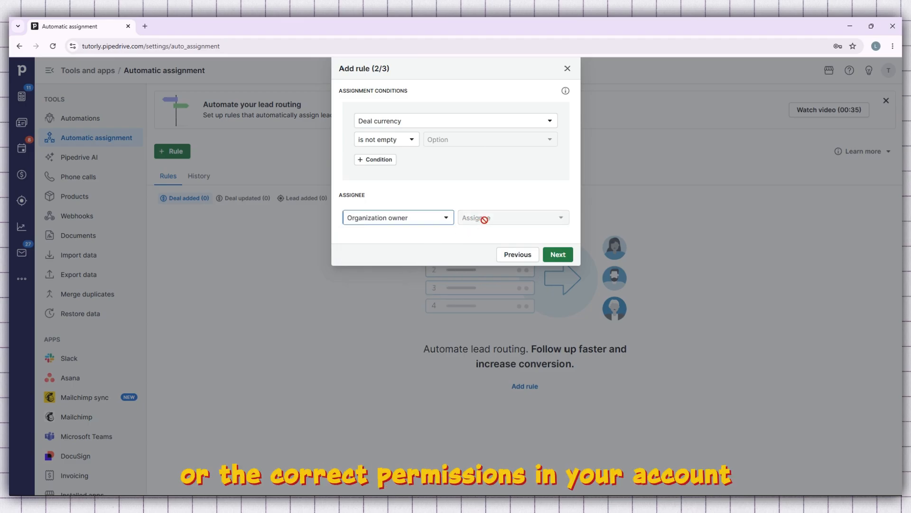
left_click(434, 221)
left_click(413, 284)
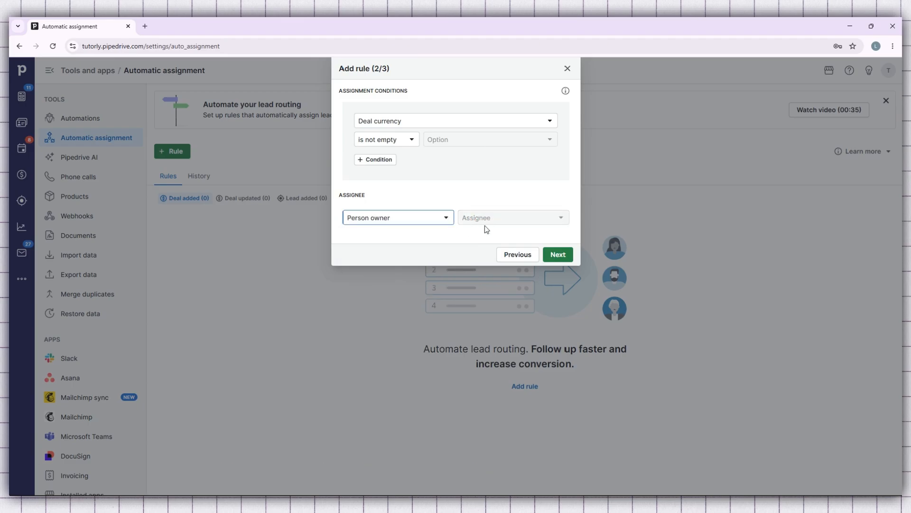
left_click(422, 218)
left_click(396, 251)
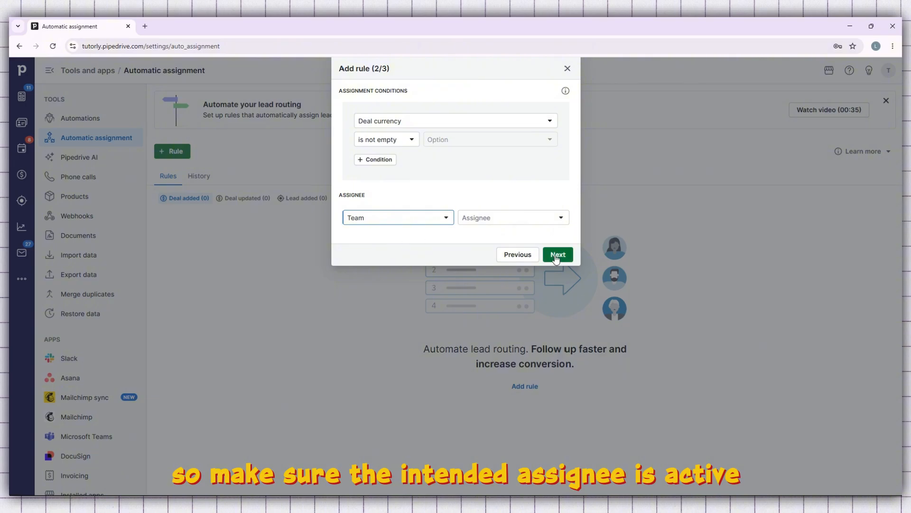
Step: Check the available team assignees and try to continue to the final rule details with the Team type
left_click(562, 221)
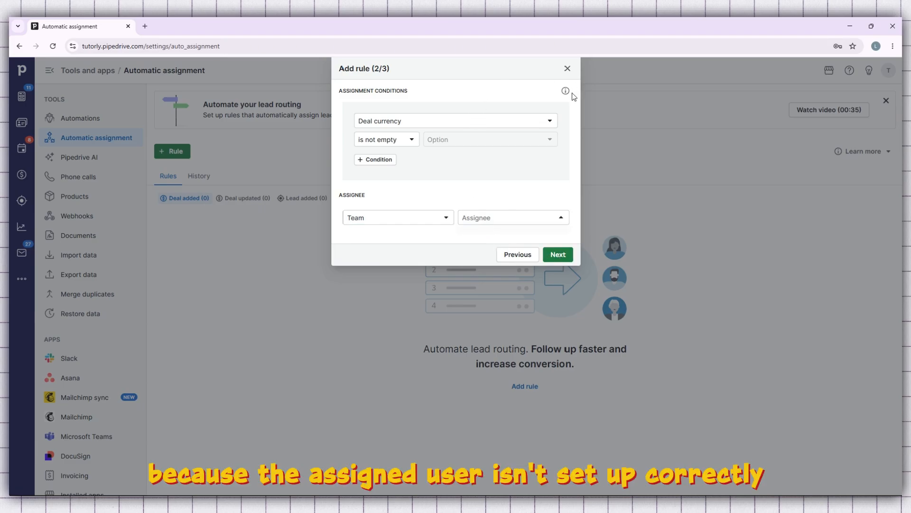
mouse_move(566, 92)
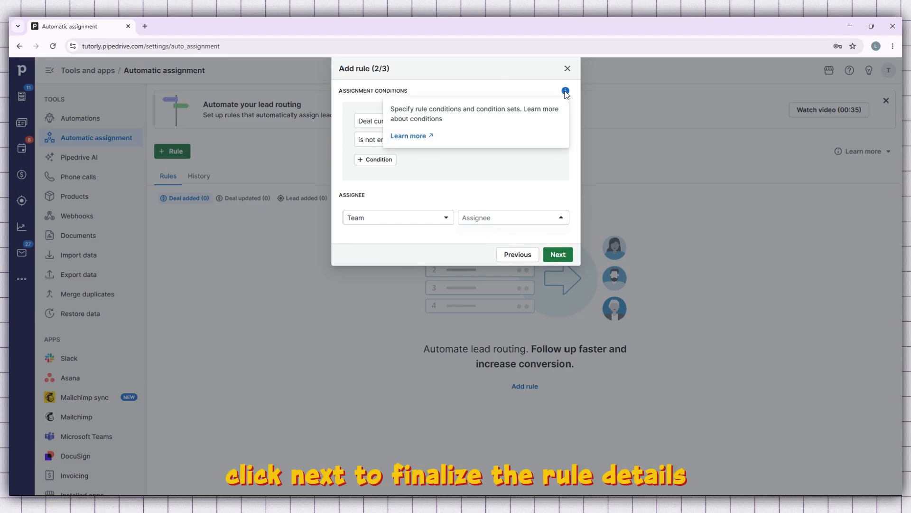
left_click(559, 255)
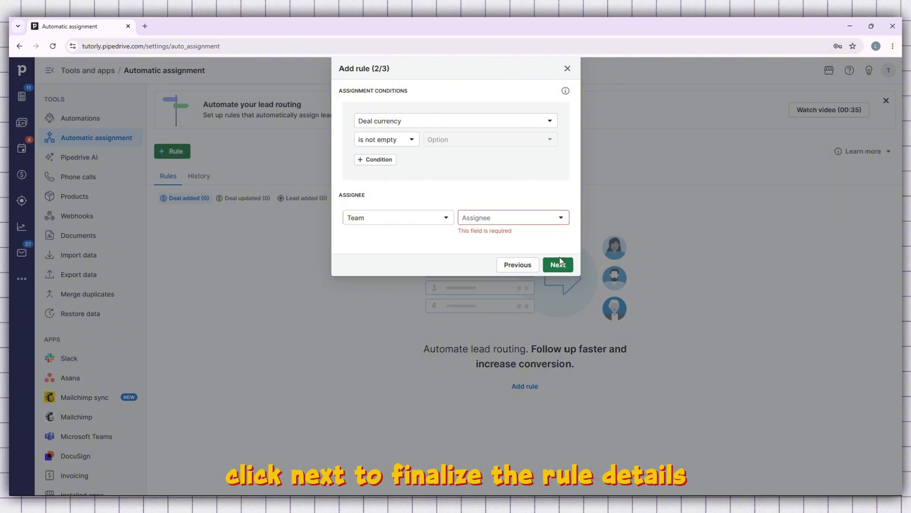
Step: Change the rule's assignee type to Person owner
left_click(528, 221)
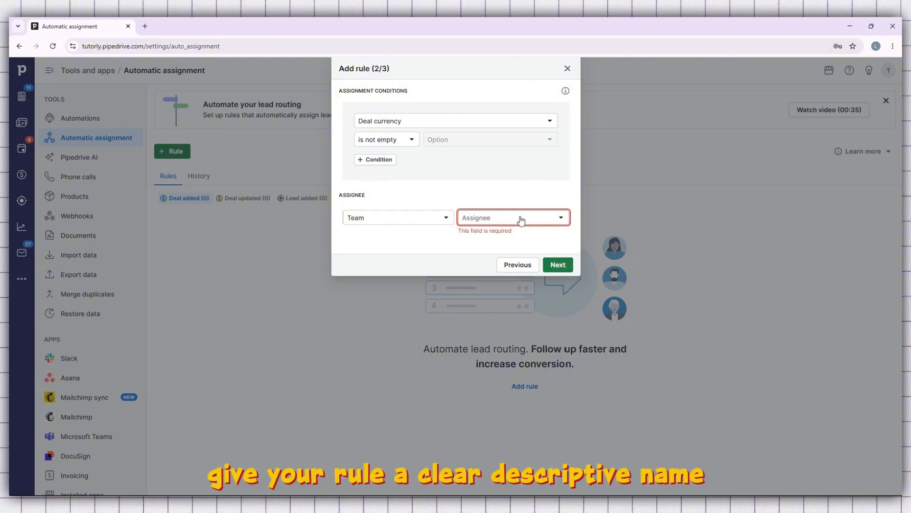
left_click(445, 219)
left_click(379, 283)
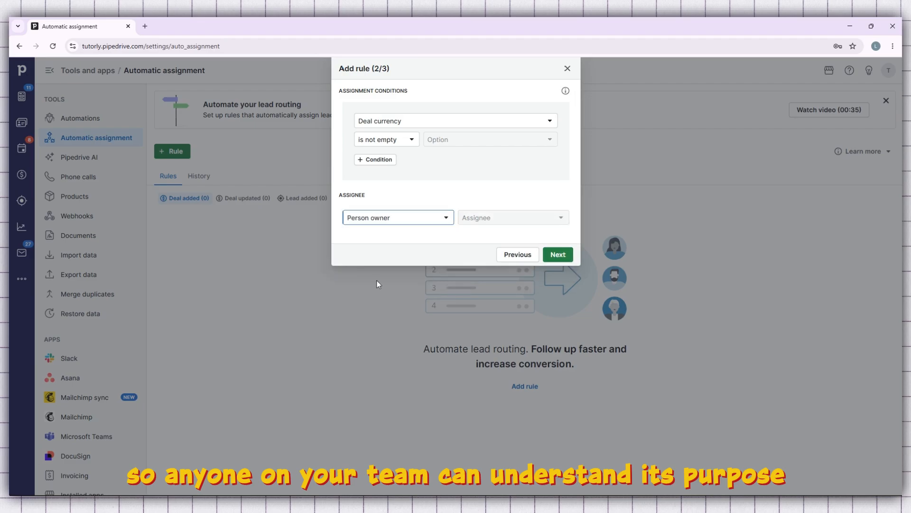
Step: Continue to the final rule settings and name the rule "N'1 Deal"
left_click(554, 256)
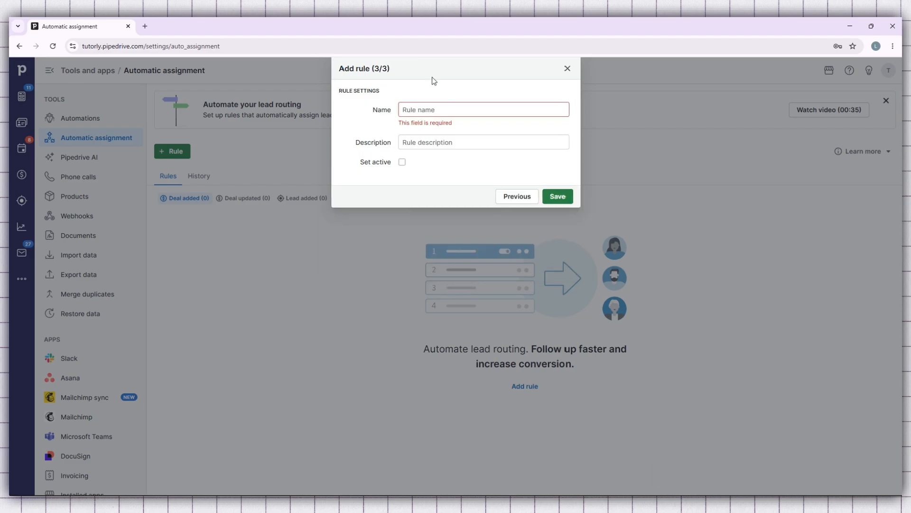
left_click(416, 107)
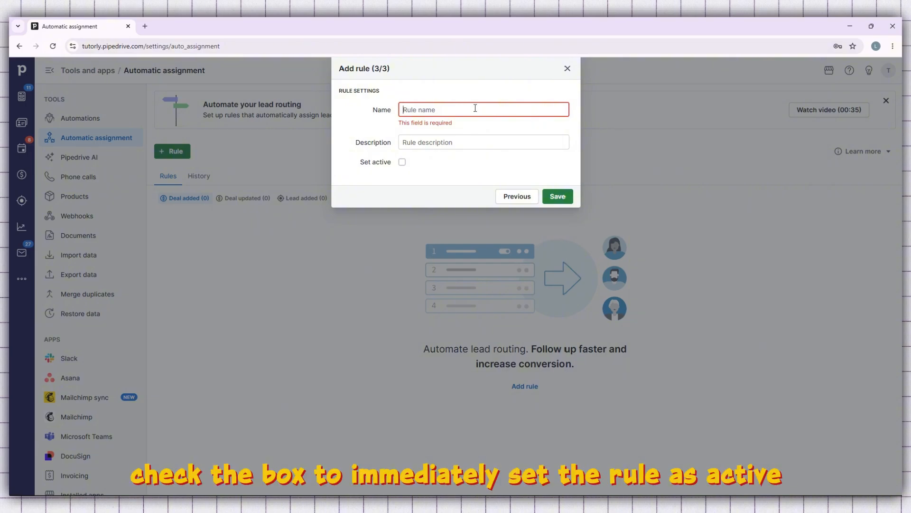
type("N")
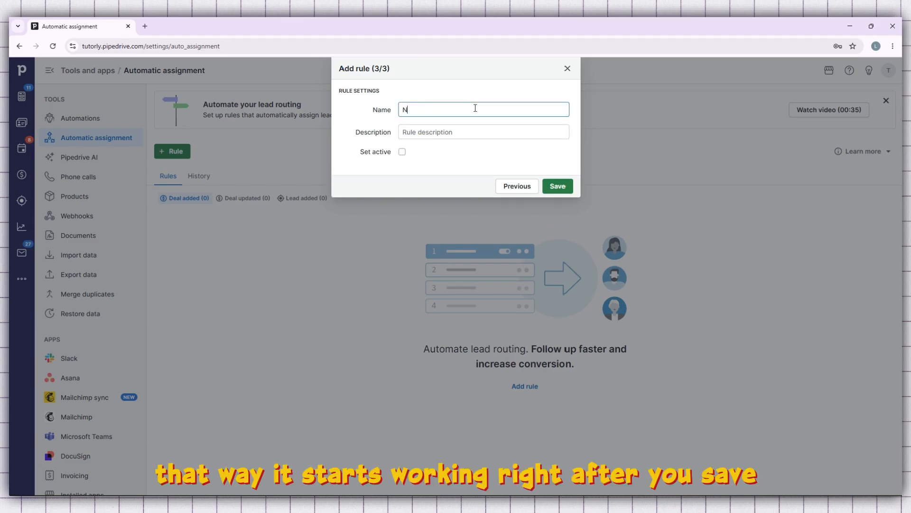
type("'1 De")
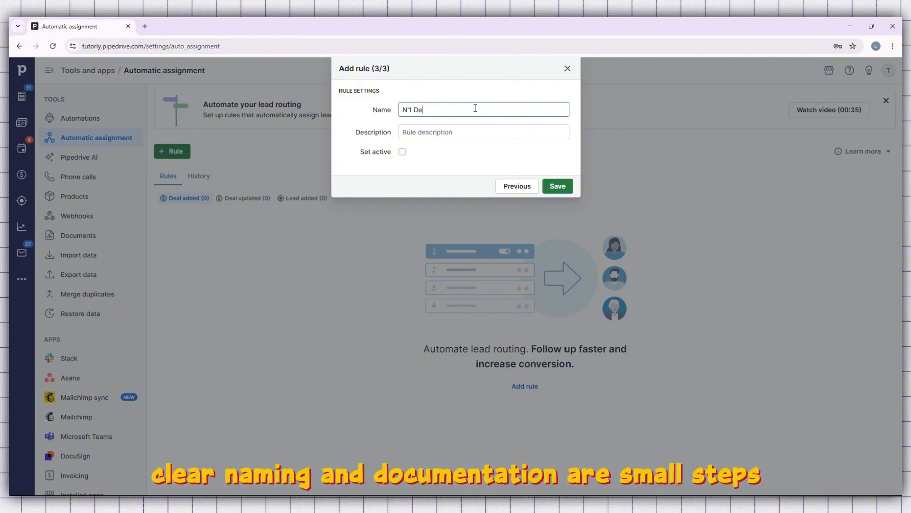
type("z")
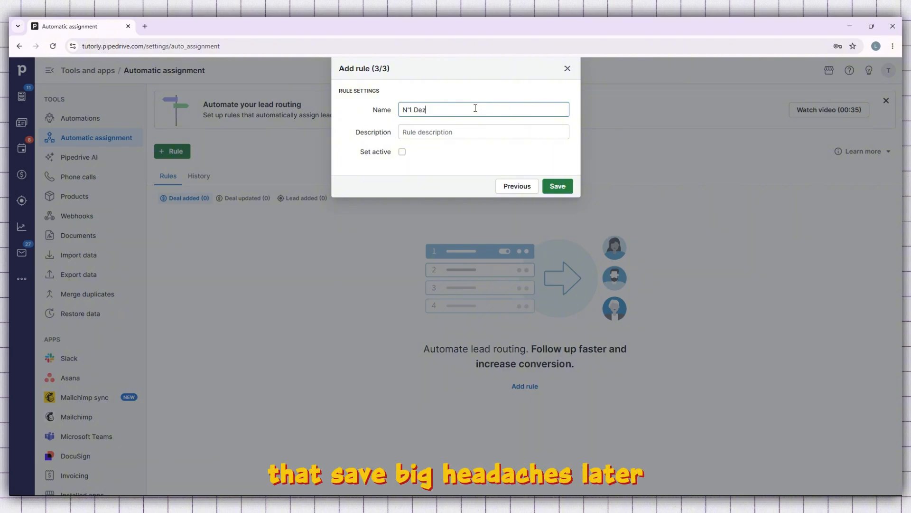
key("BackSpace")
type("al")
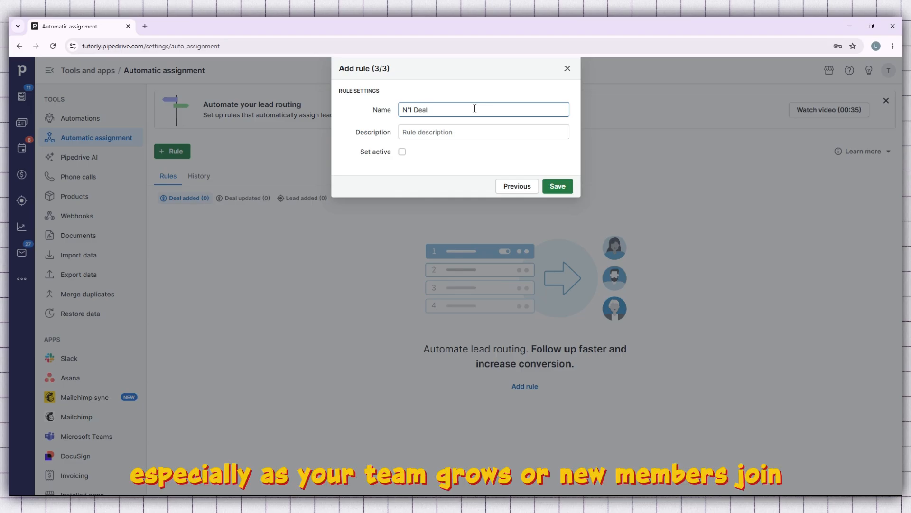
Step: Enter "Test deal" as the rule description and save the rule
left_click(448, 137)
type("Test de")
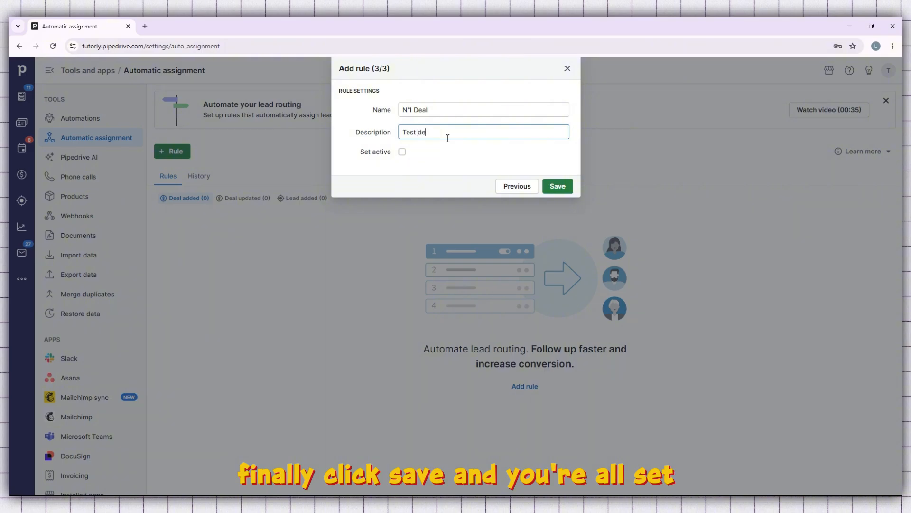
type("s")
key("BackSpace")
type("a")
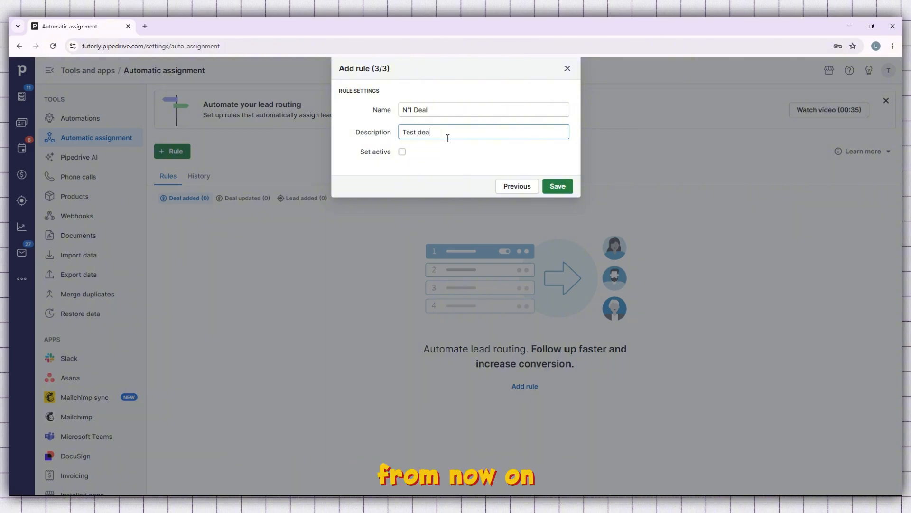
type("l")
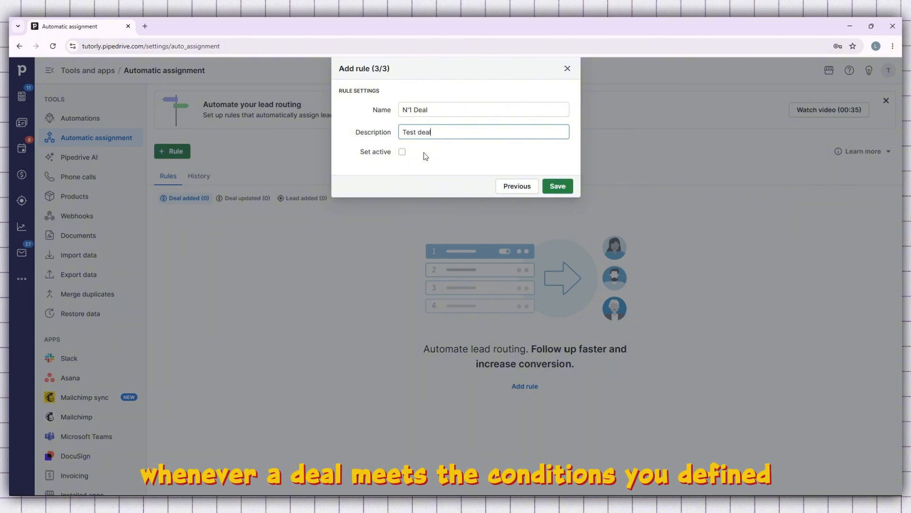
left_click(558, 186)
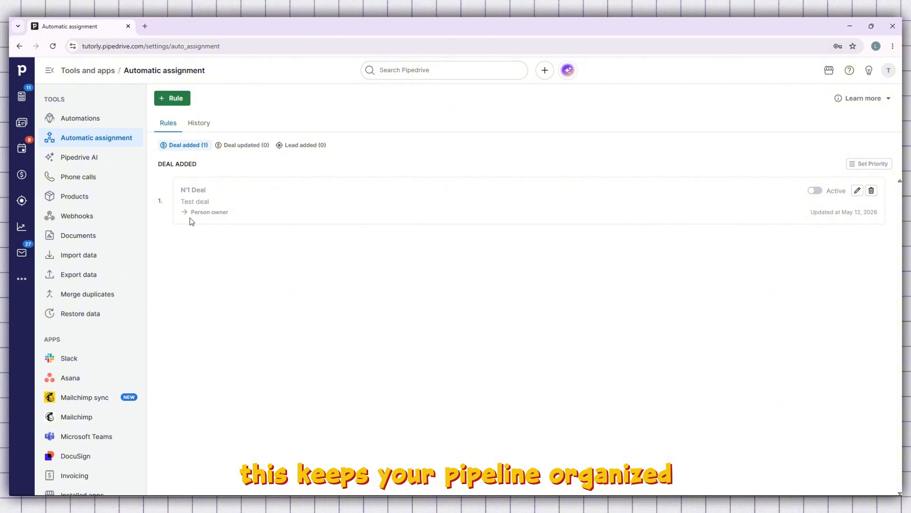
Step: Activate the N'1 Deal rule, and look over its conditions and assignee in the rule editor without editing them
left_click(817, 192)
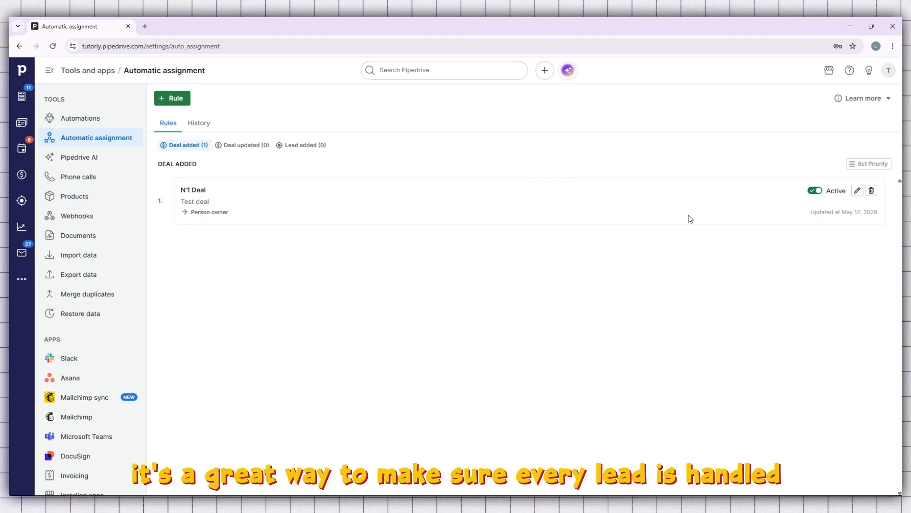
left_click(858, 192)
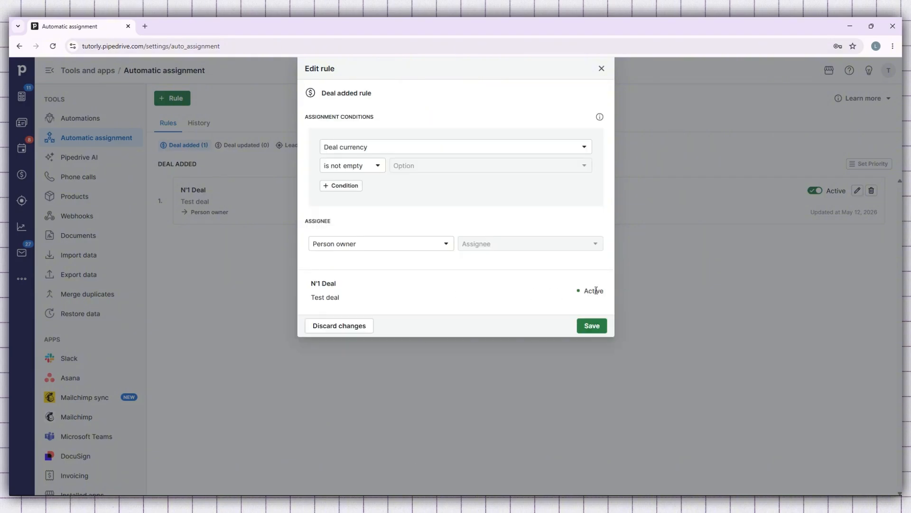
left_click(600, 71)
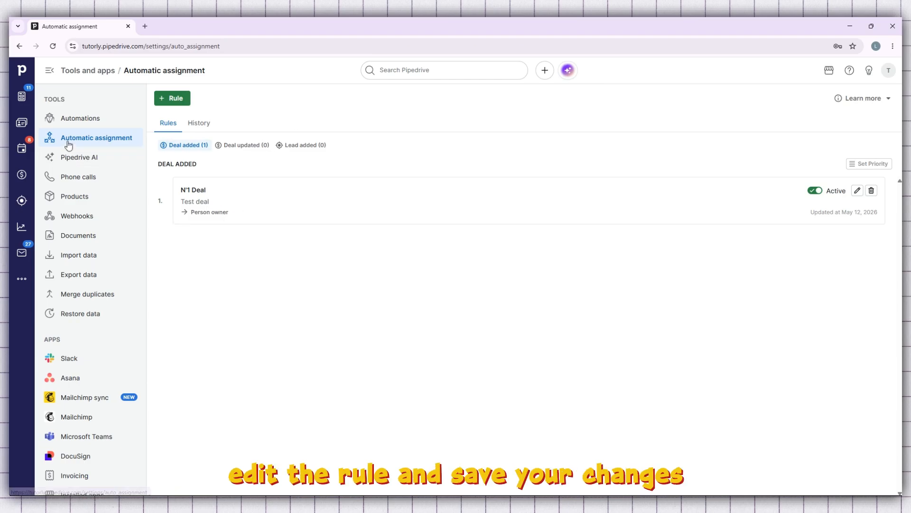
Step: Visit the Setup guide and return to the Automatic assignment page
left_click(21, 279)
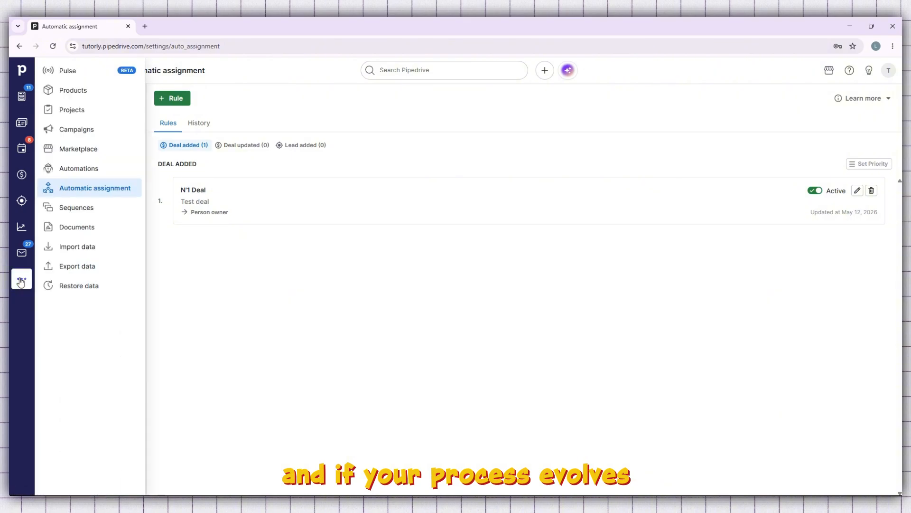
left_click(93, 192)
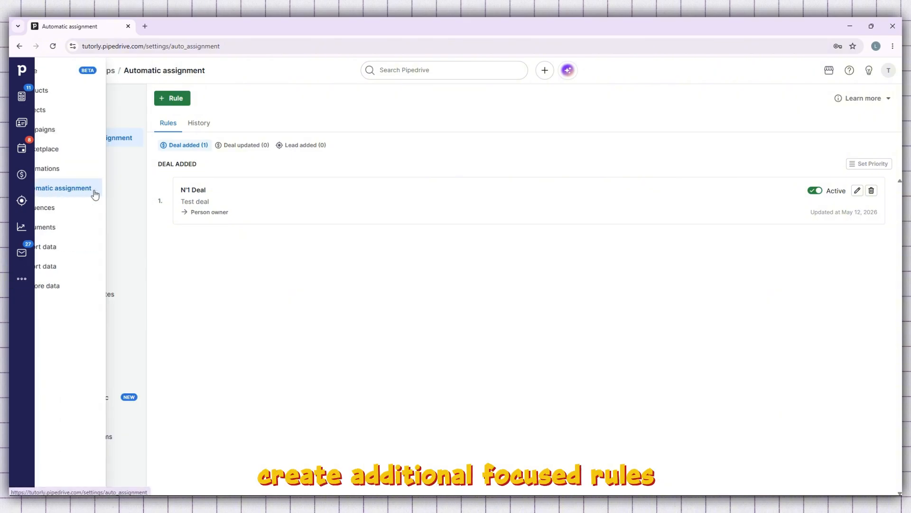
left_click(21, 96)
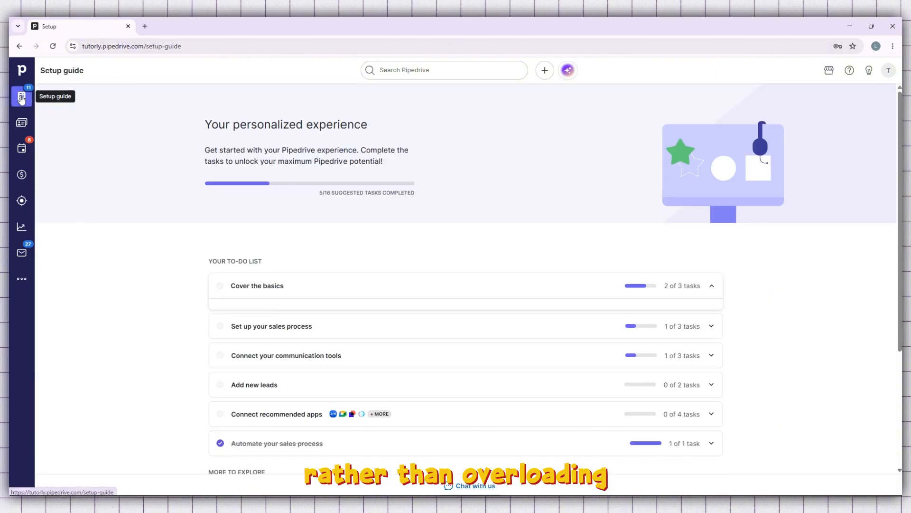
left_click(21, 279)
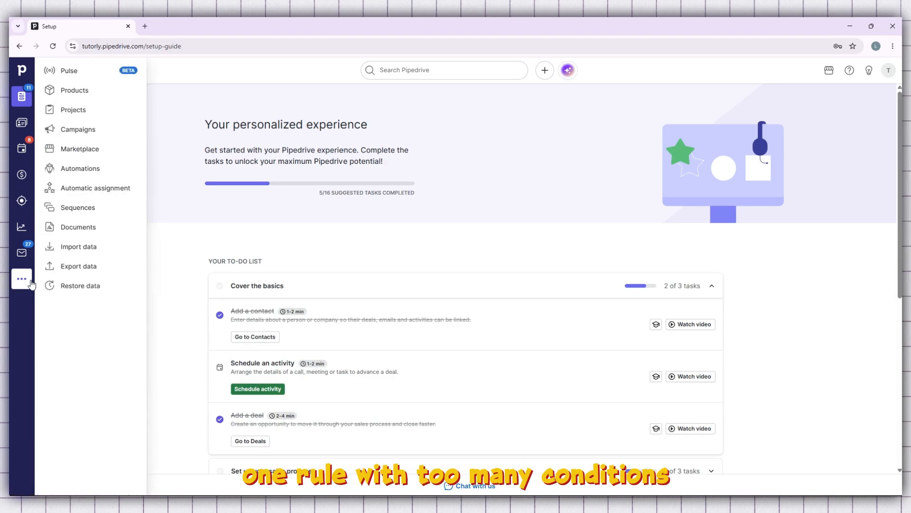
left_click(104, 190)
Step: Start a second Deal added rule with Deal creator as the condition field and "is not" as the operator
left_click(178, 98)
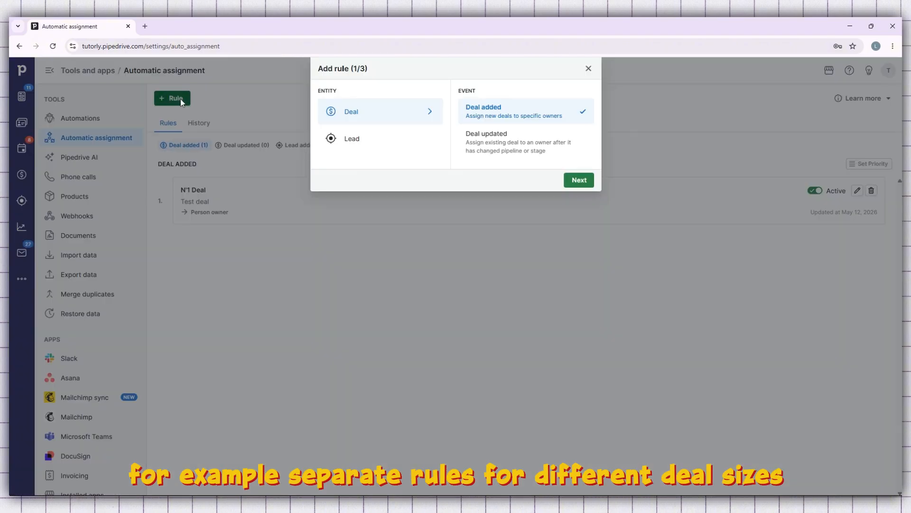
left_click(587, 183)
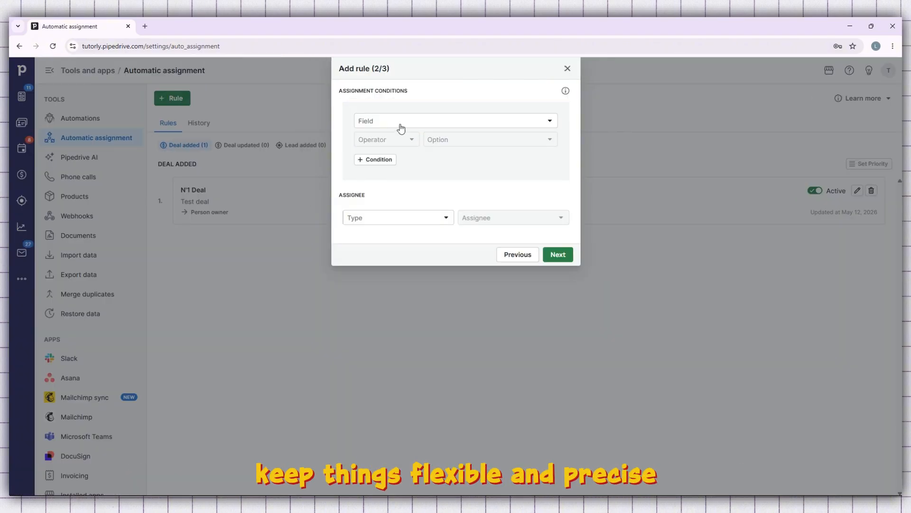
left_click(401, 122)
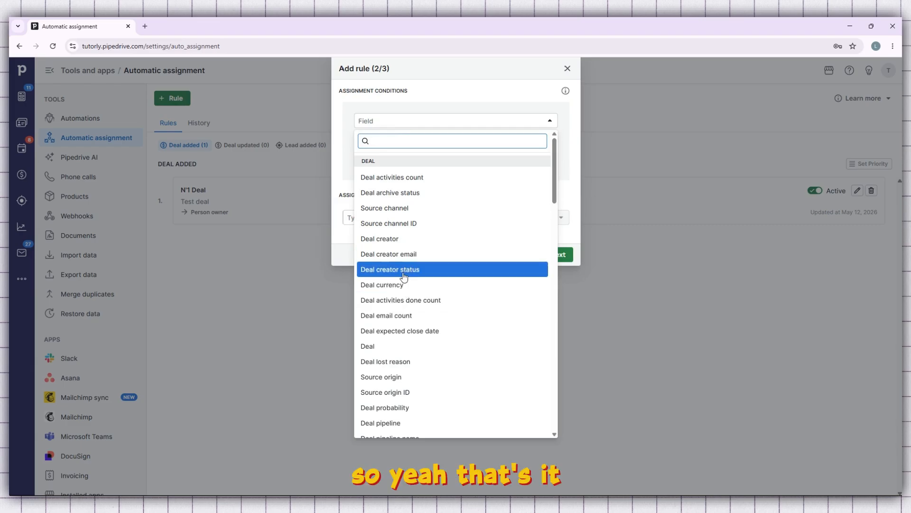
left_click(401, 239)
left_click(394, 140)
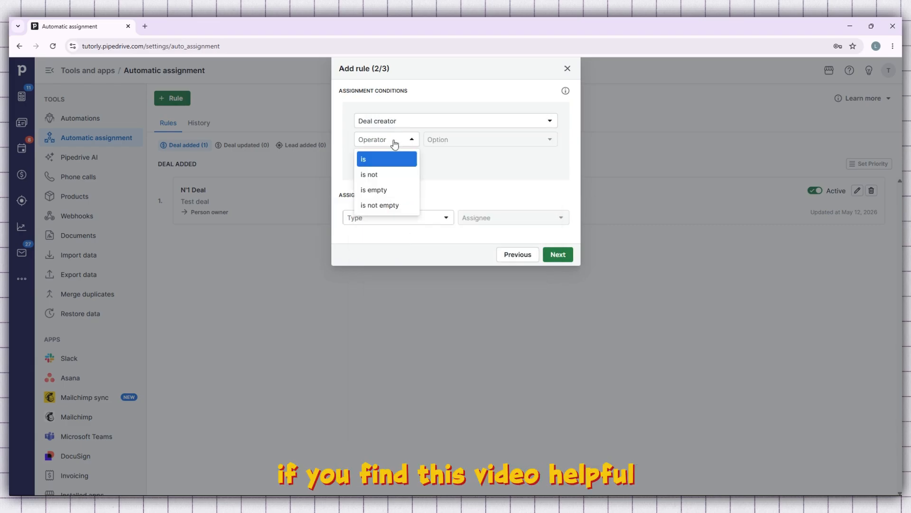
left_click(376, 175)
Step: Try Team as the new rule's assignee type, switch it to Person owner, and try to continue to the final settings
left_click(399, 219)
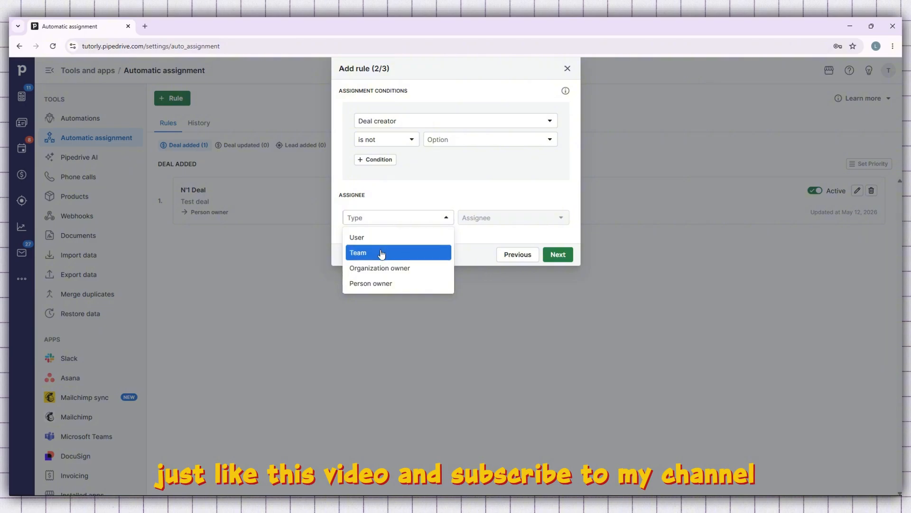
left_click(382, 253)
left_click(404, 219)
left_click(378, 283)
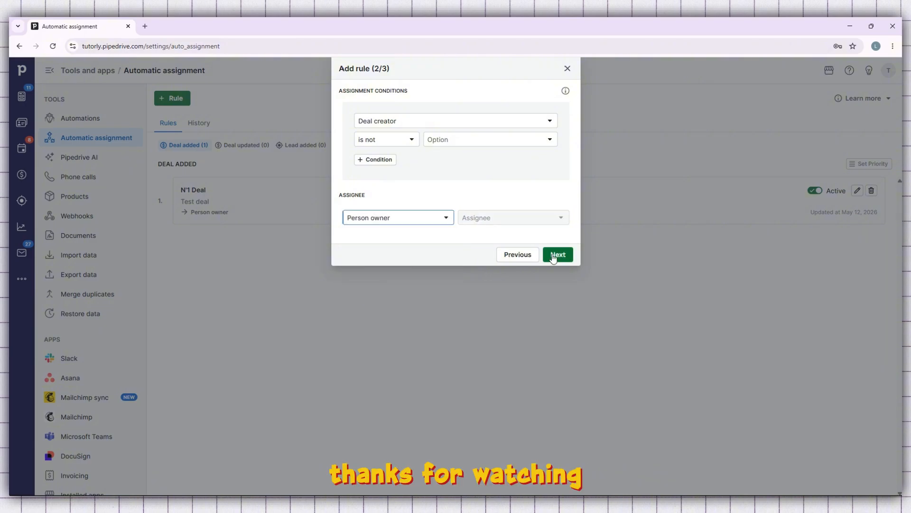
left_click(553, 257)
Step: Set the Deal creator condition's option to Tutorly and continue to the final rule settings
left_click(499, 141)
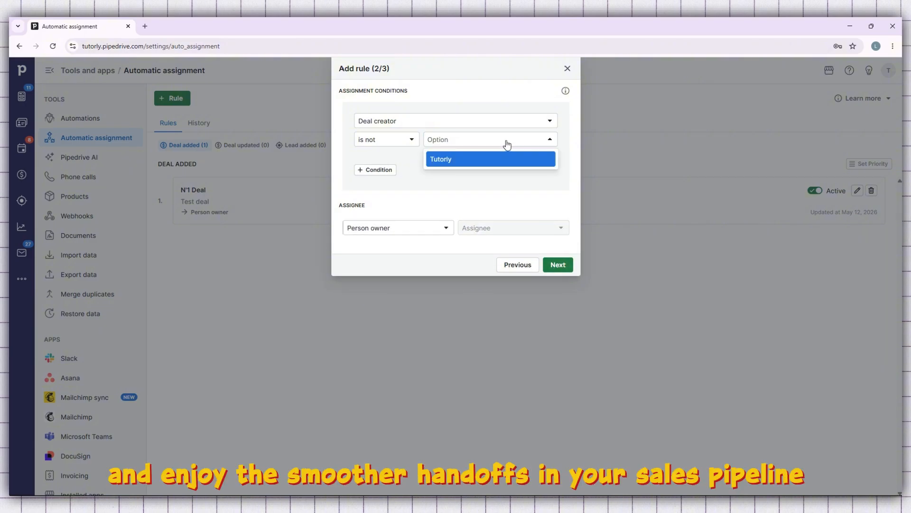
left_click(463, 157)
left_click(559, 256)
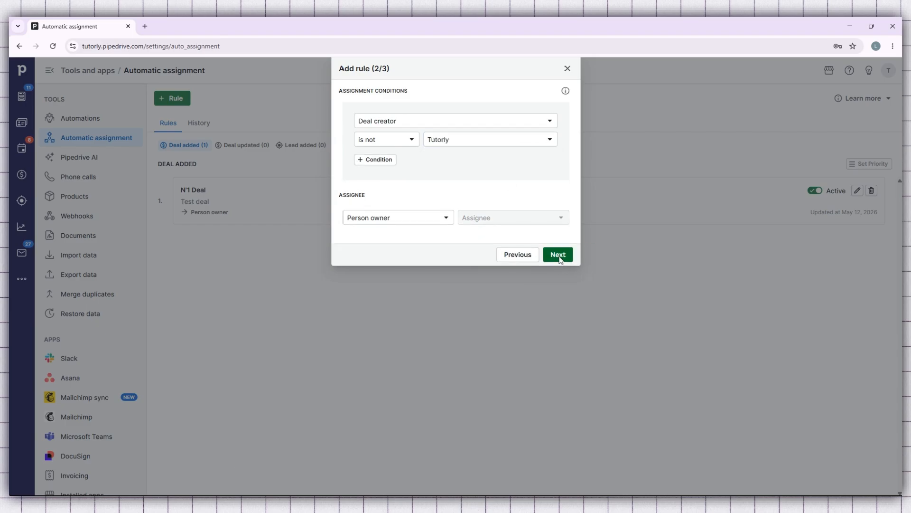
Step: Name the second rule "Test" and start filling in its description
left_click(437, 113)
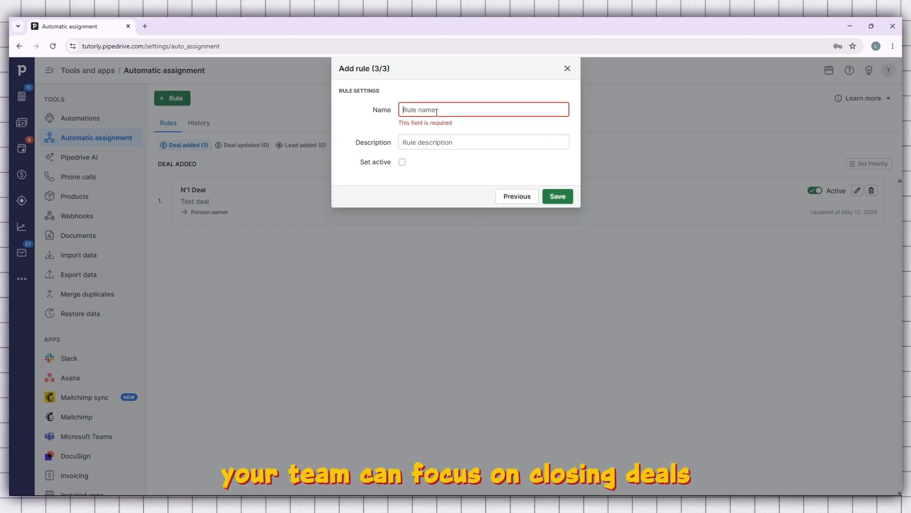
type("Test")
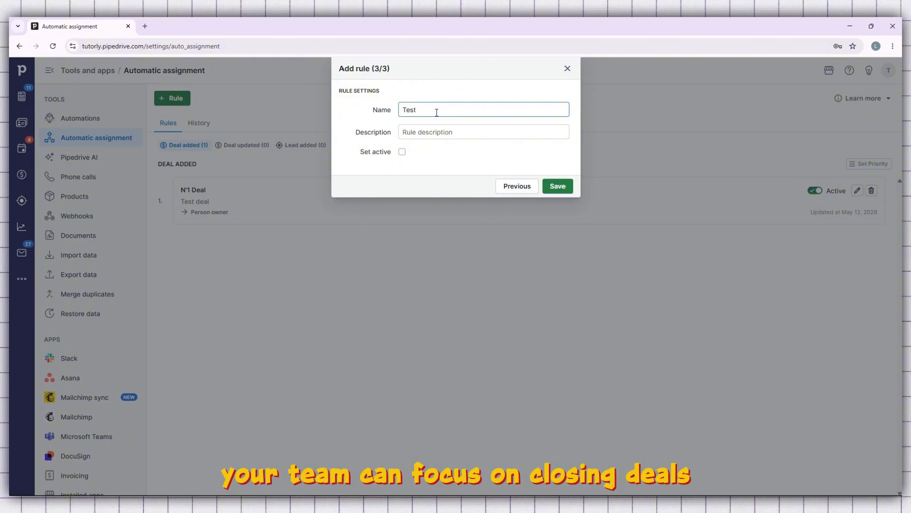
left_click(432, 138)
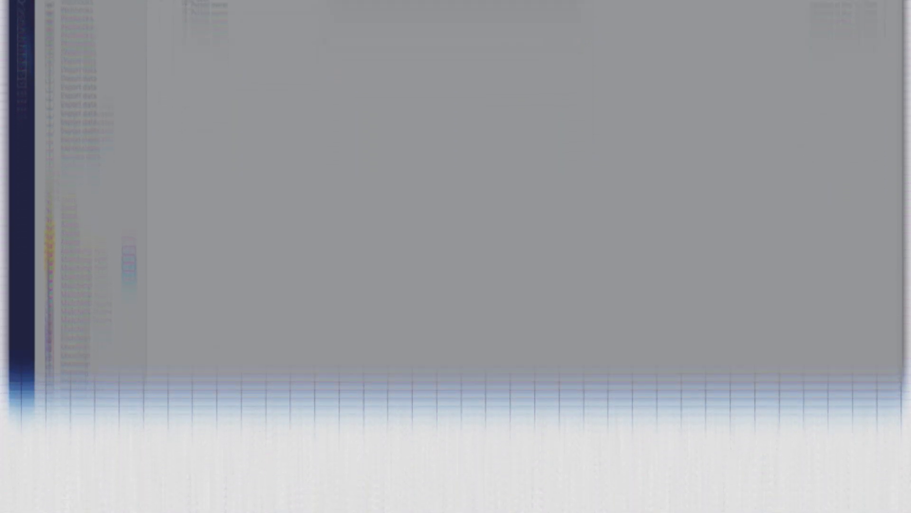